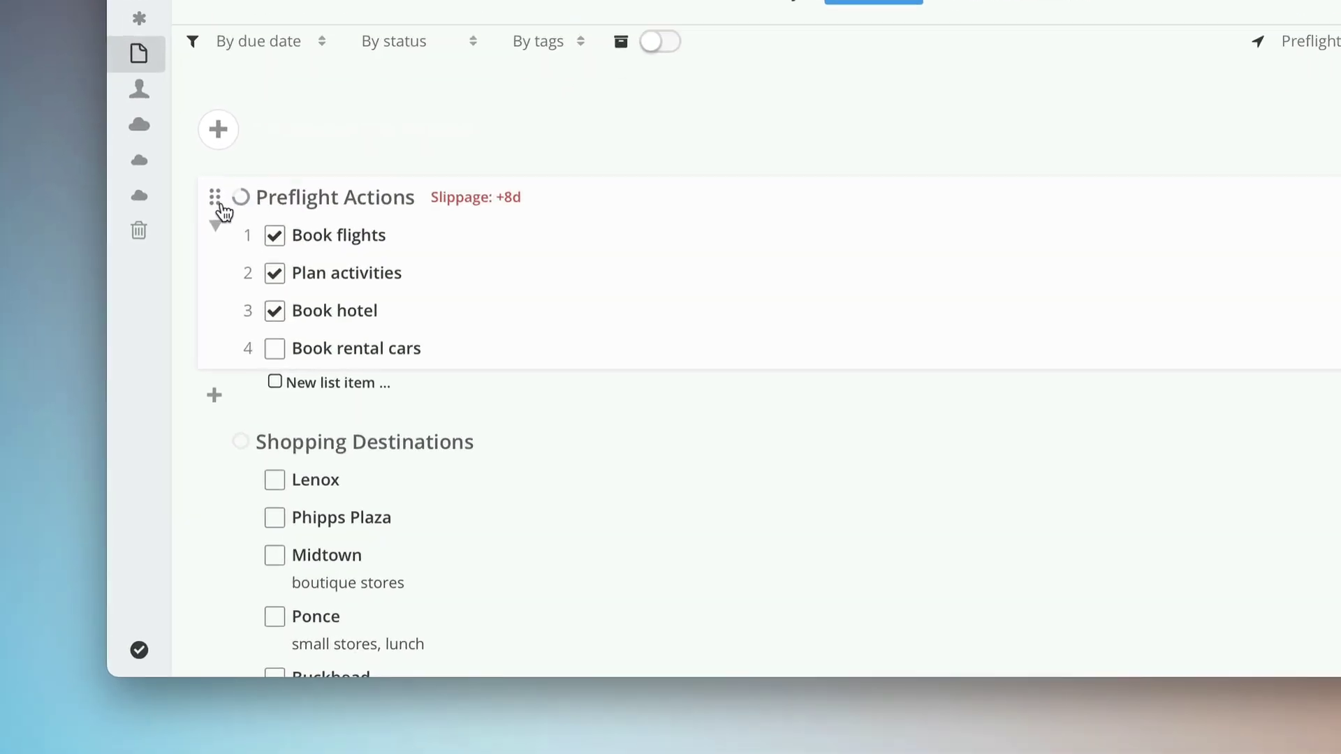
Step: Make Preflight Actions half width and resize the cards so Shopping Destinations sits beside it
click(192, 362)
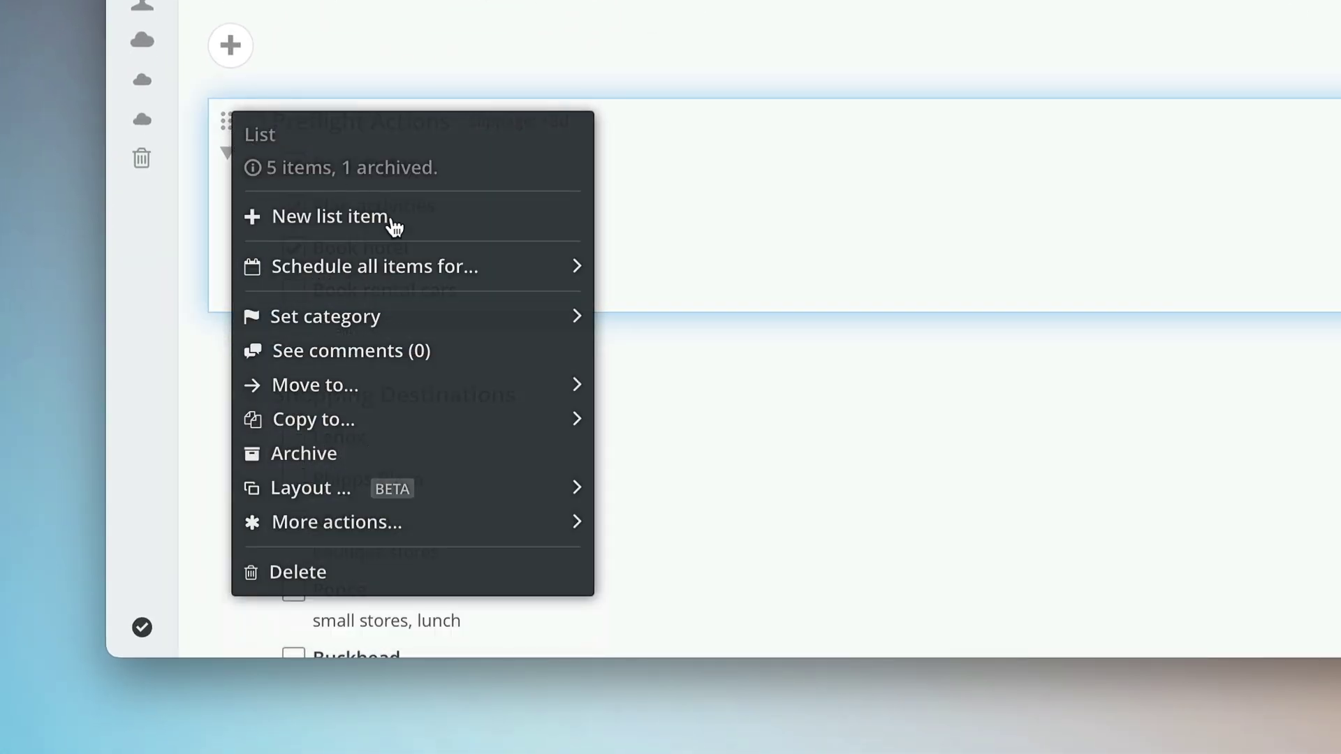
mouse_move(245, 606)
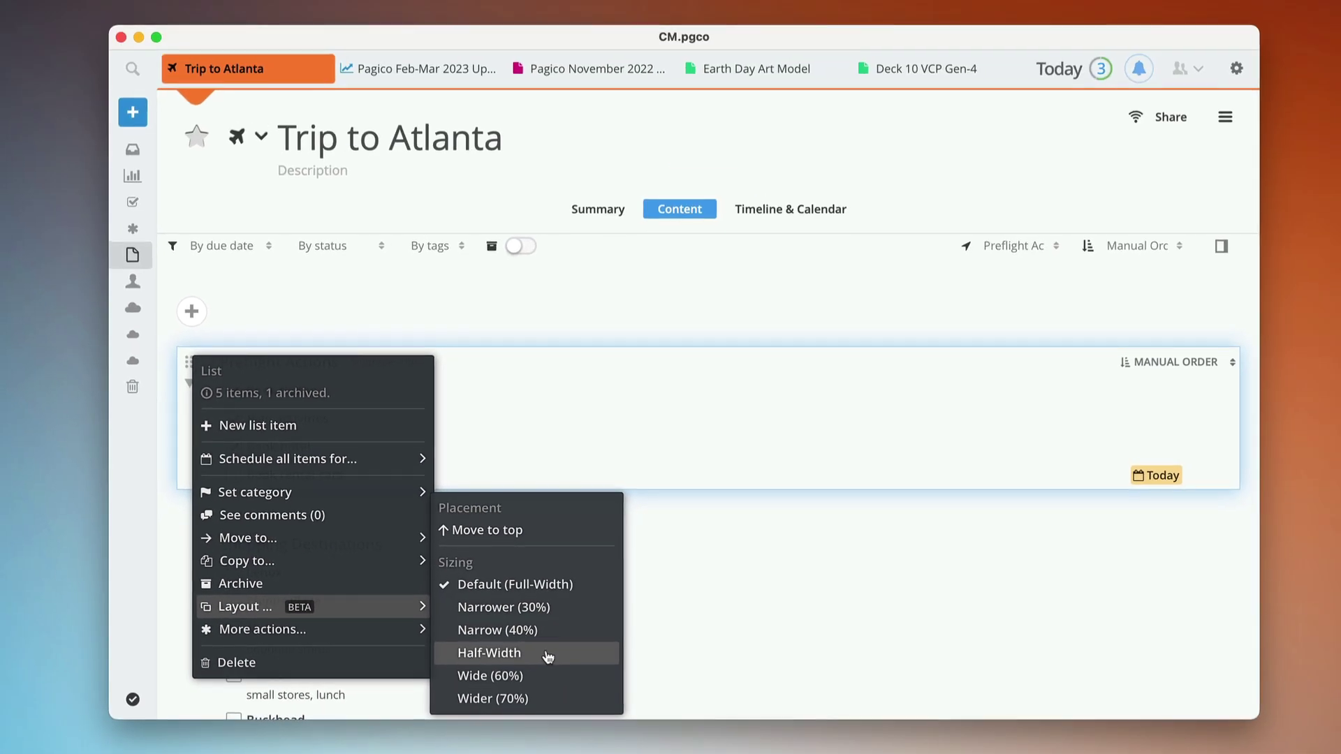
click(546, 656)
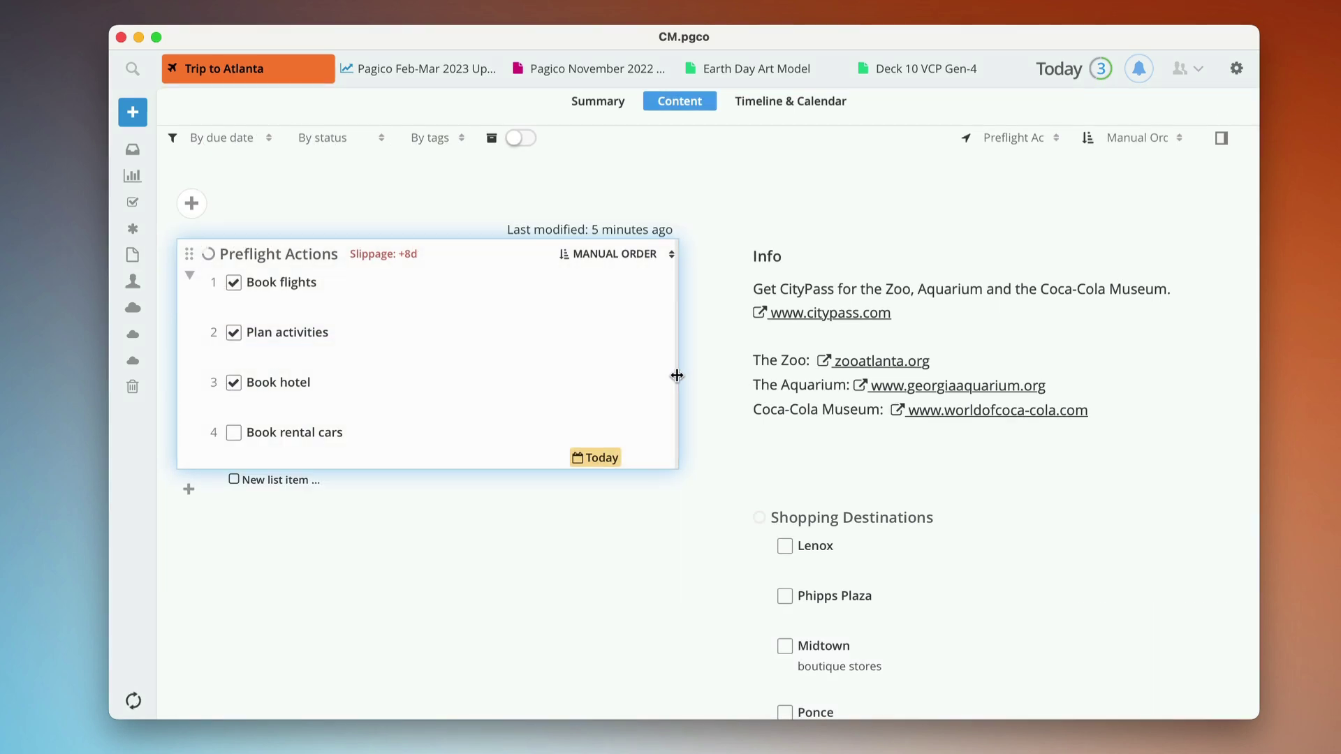
drag(738, 378, 933, 381)
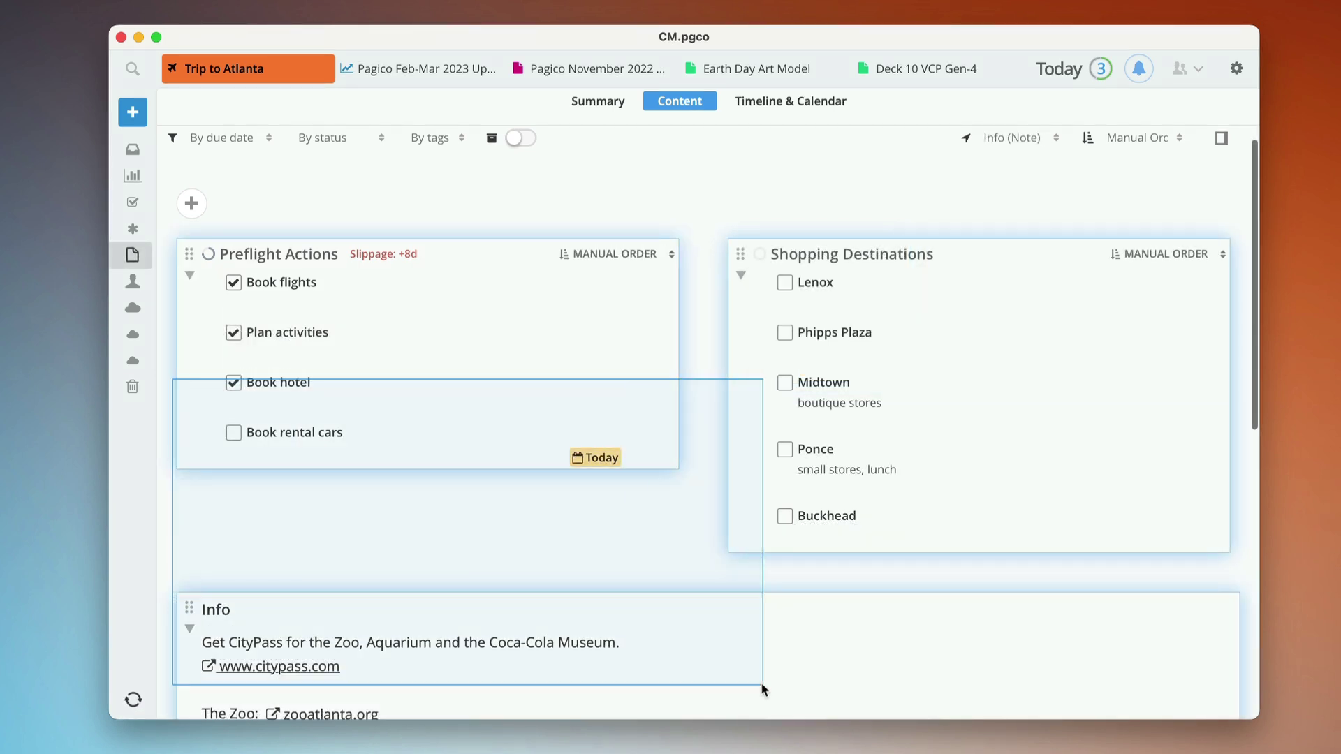
Step: Set the three marquee-selected content items, including the Info note, to half width
drag(763, 689, 527, 624)
right_click(183, 413)
mouse_move(236, 569)
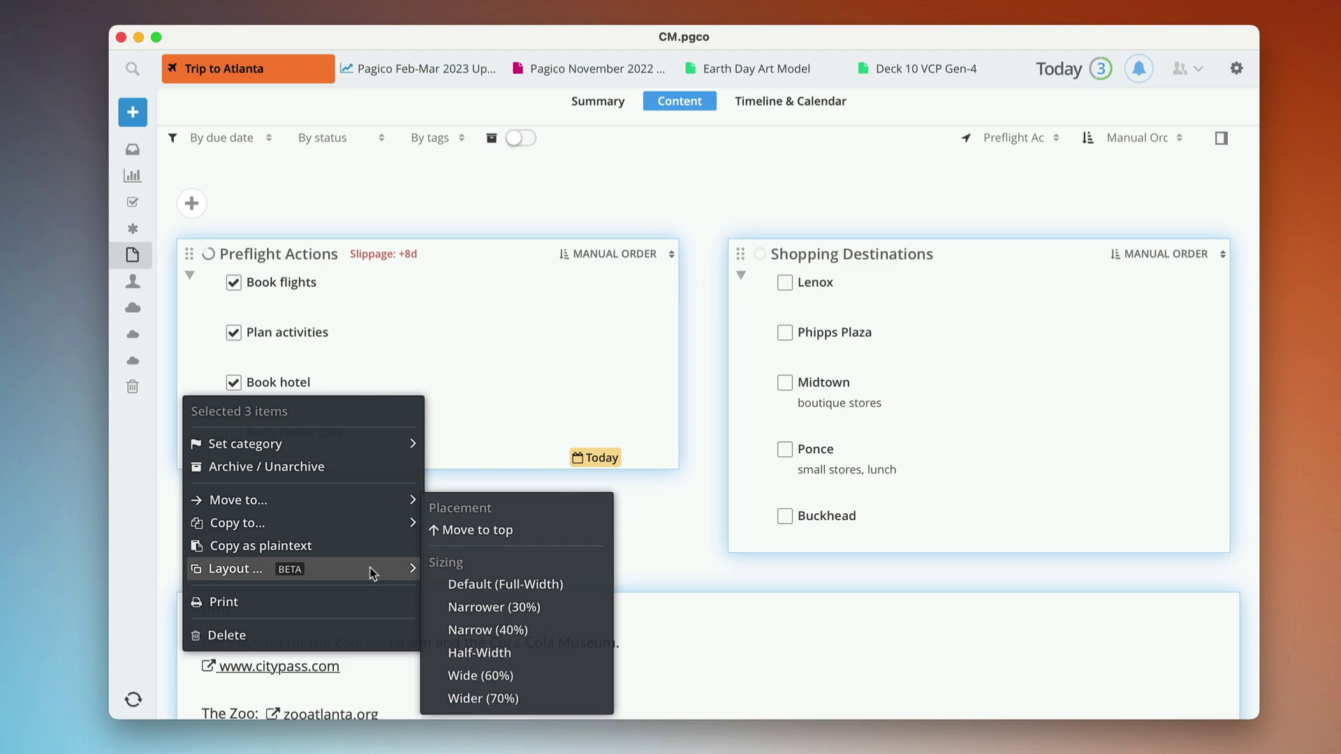
click(532, 655)
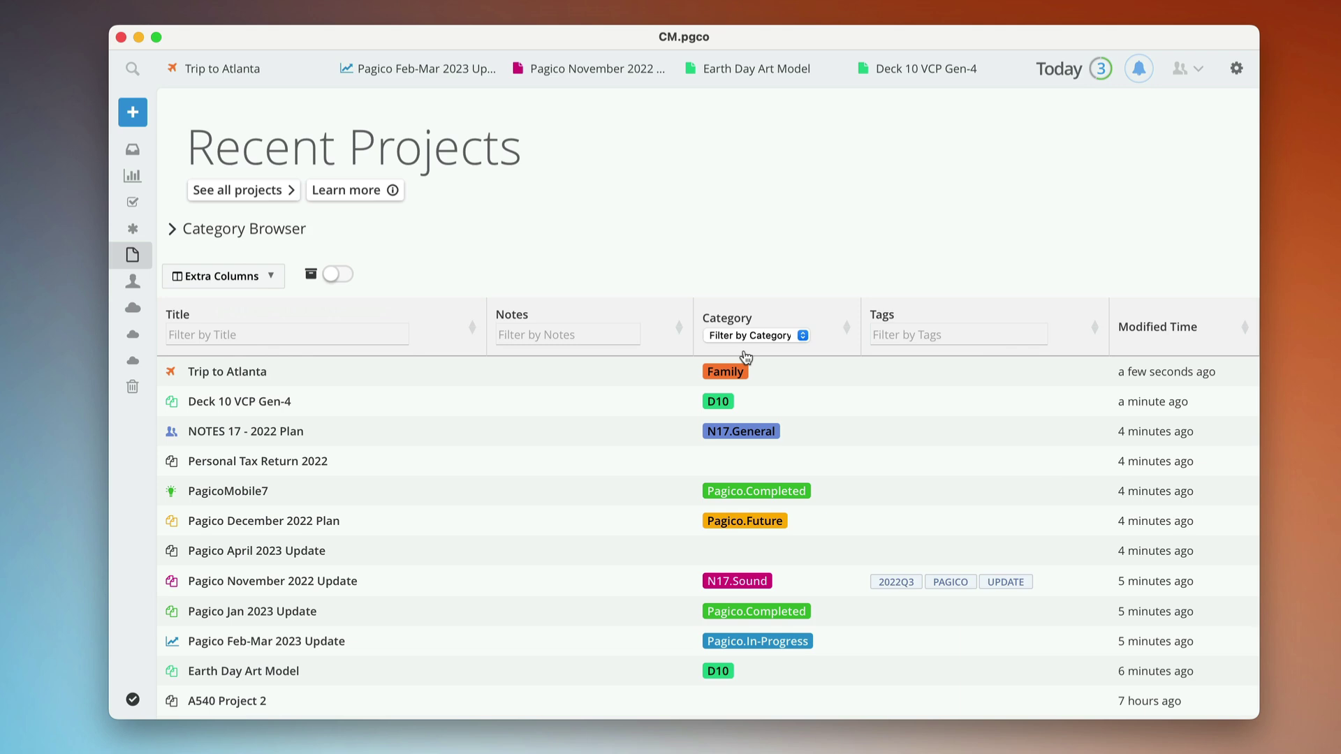
scroll(745, 358, down, 3)
scroll(744, 357, down, 3)
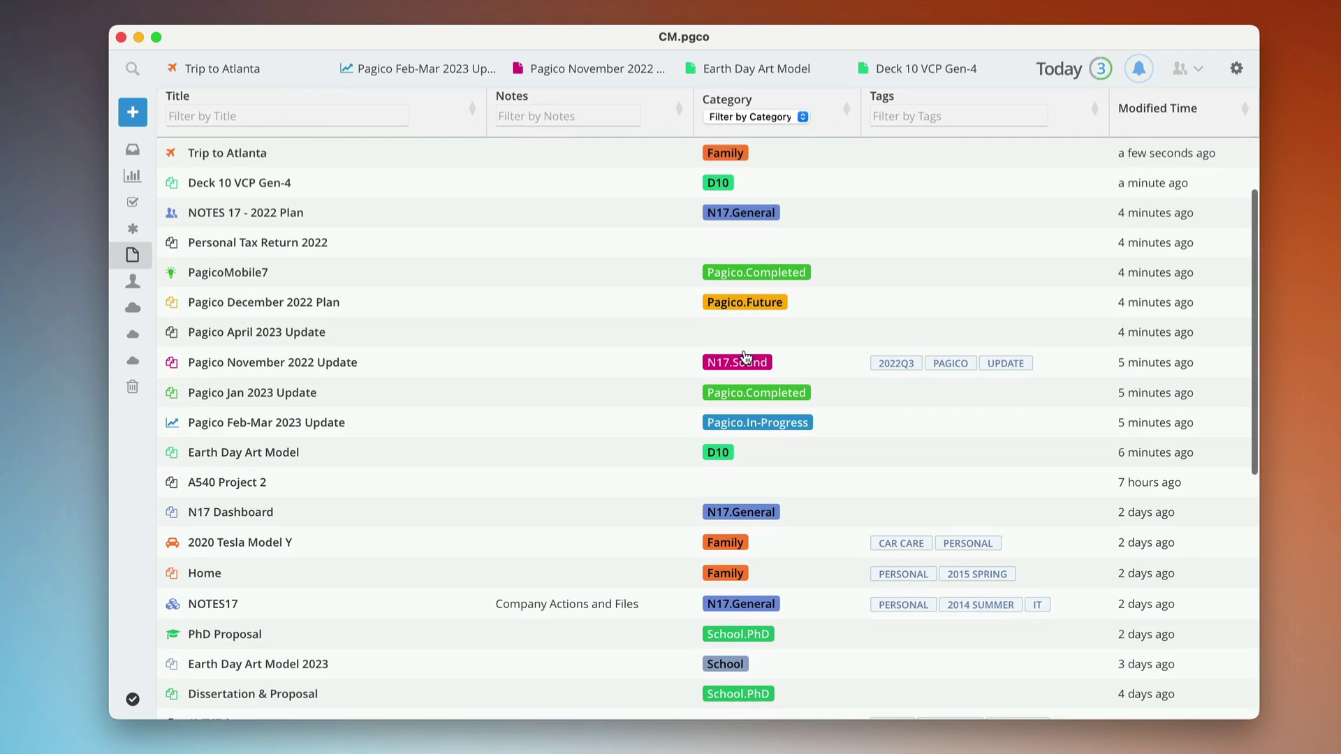
scroll(744, 357, up, 1)
scroll(745, 357, up, 1)
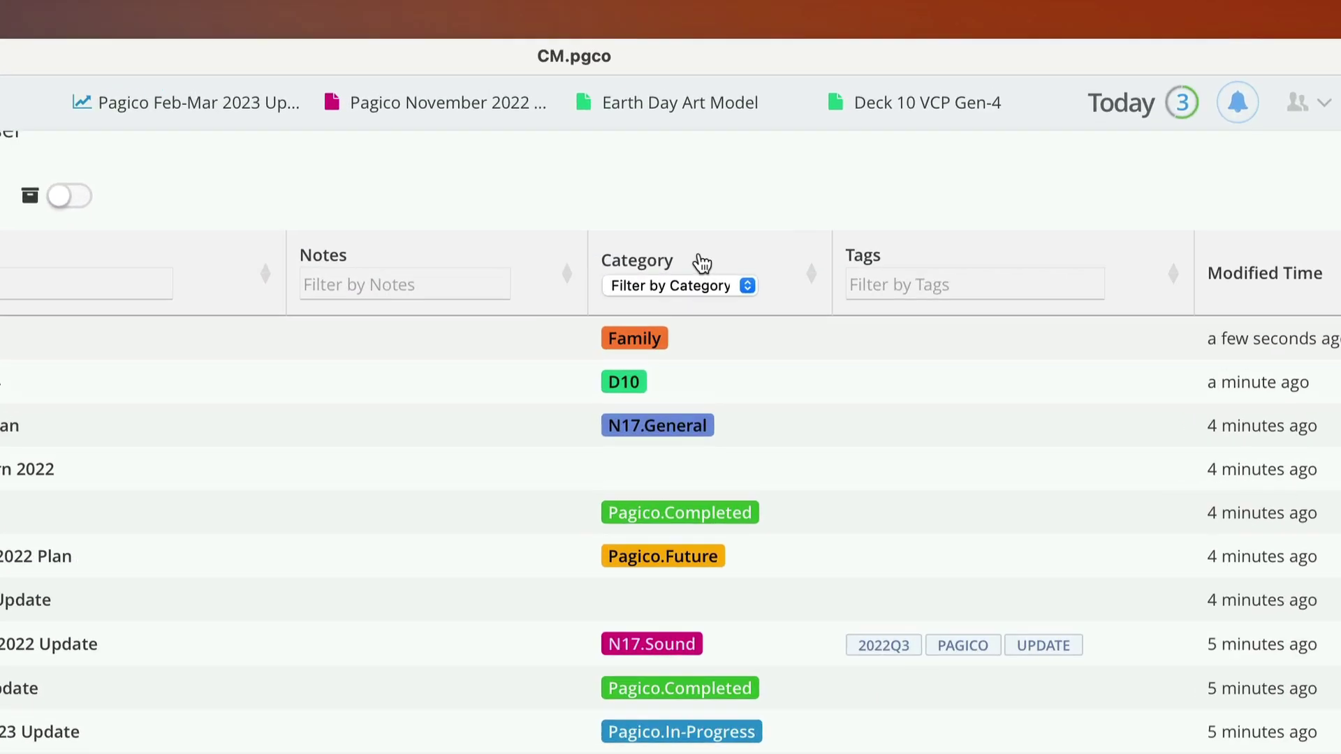
Step: Sort projects by category, filter to Personal, and start filtering titles for 'Atlanta'
click(769, 174)
click(678, 291)
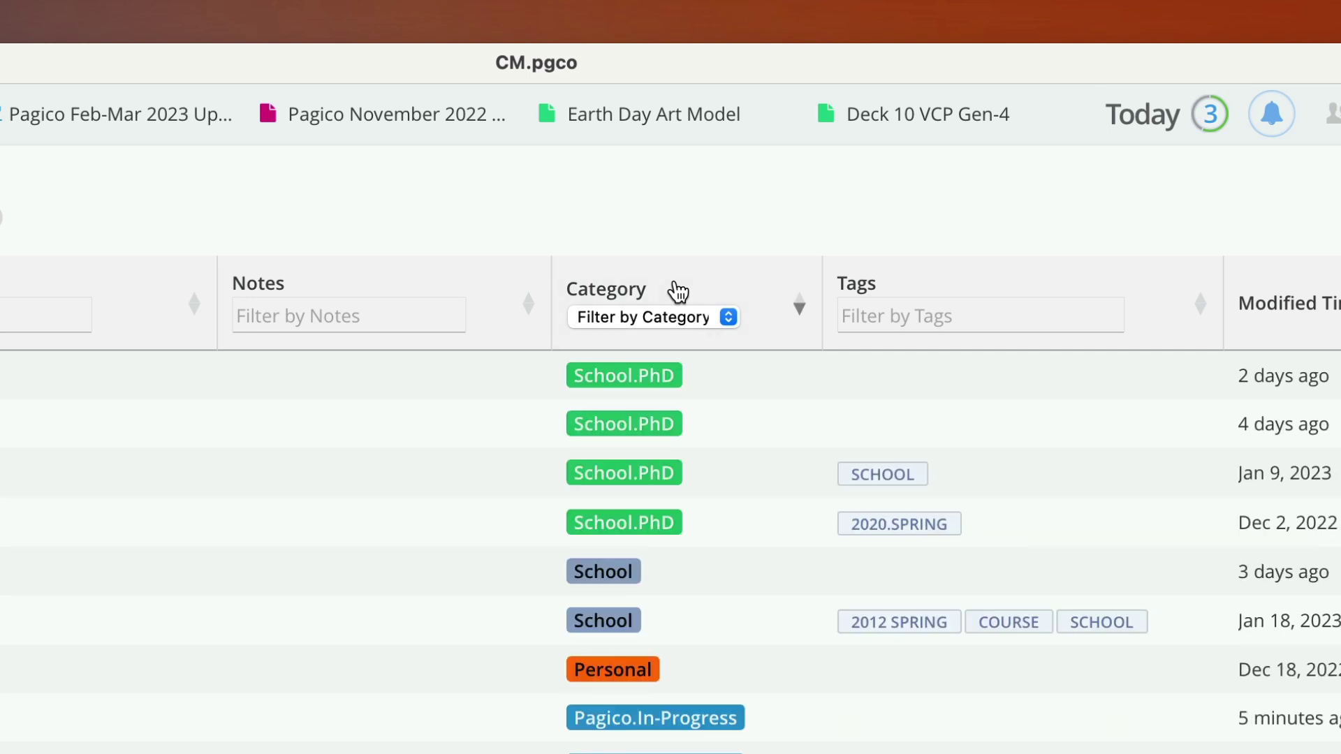
click(671, 317)
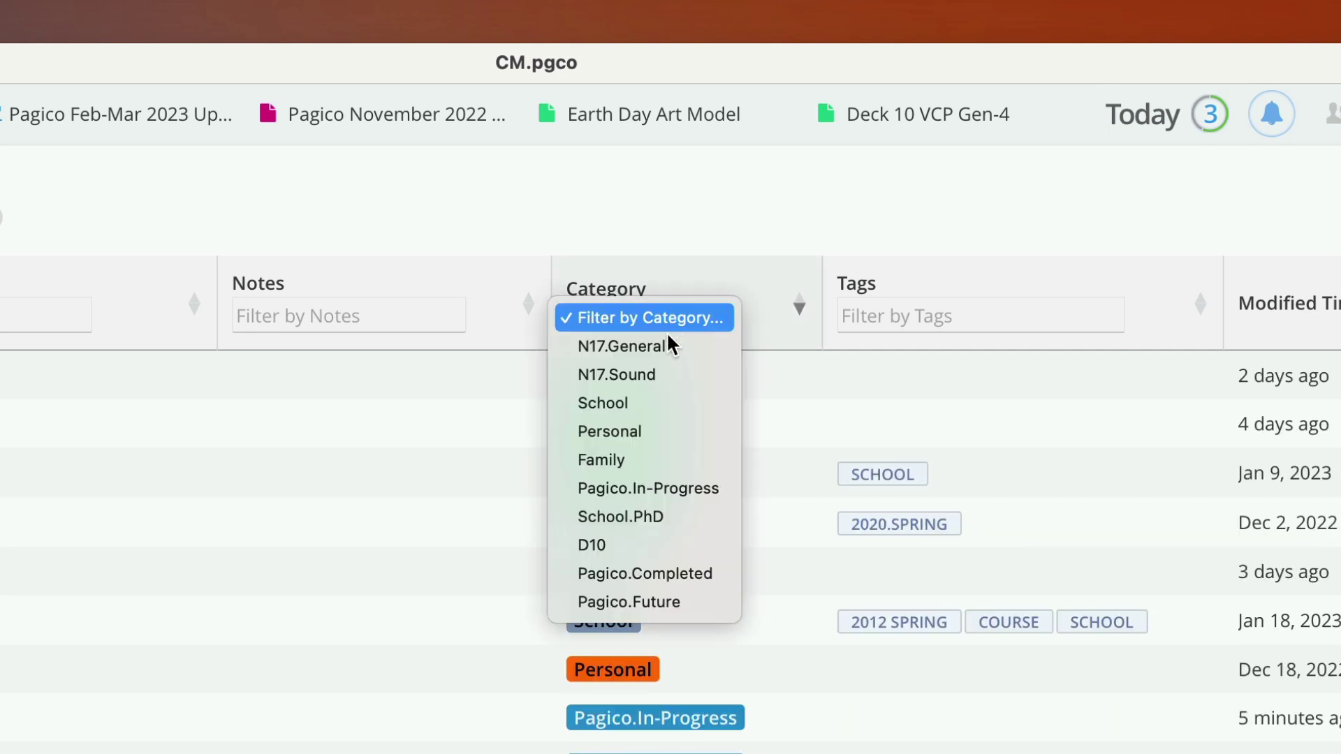
click(670, 431)
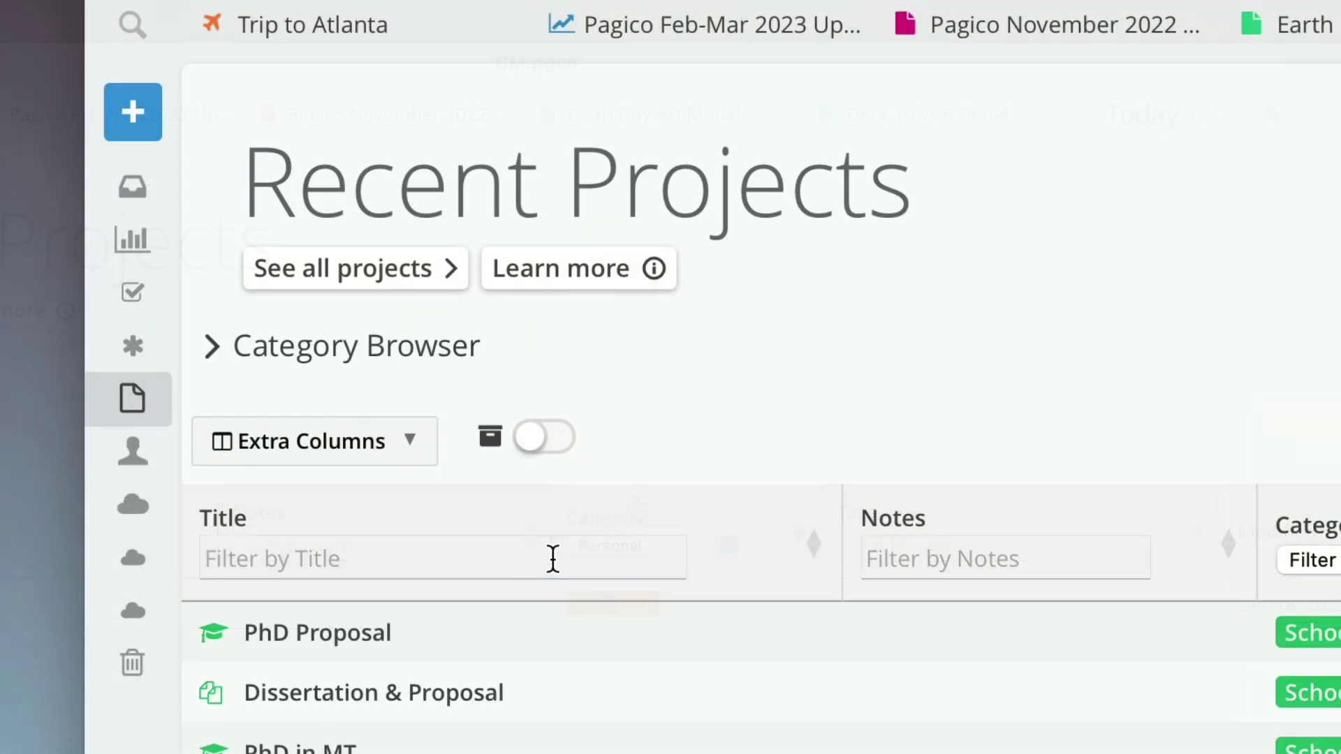
click(552, 558)
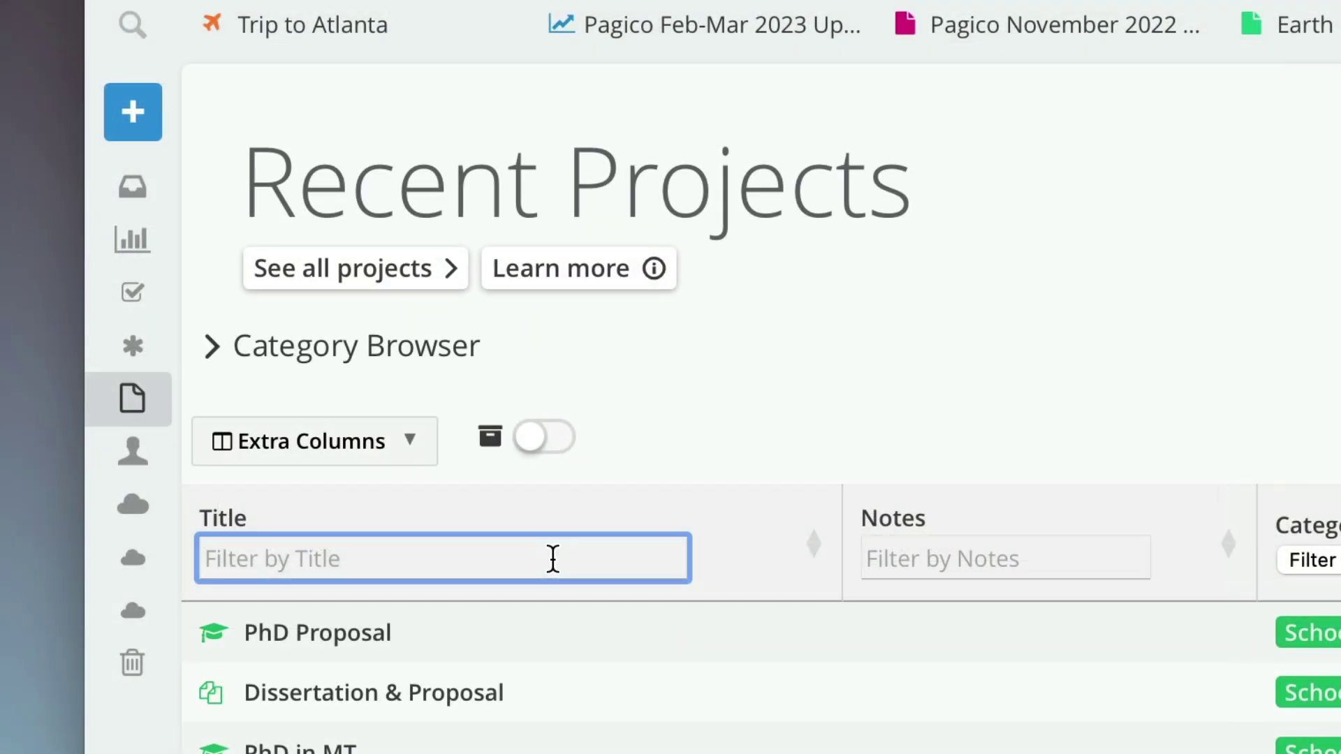
text(tla)
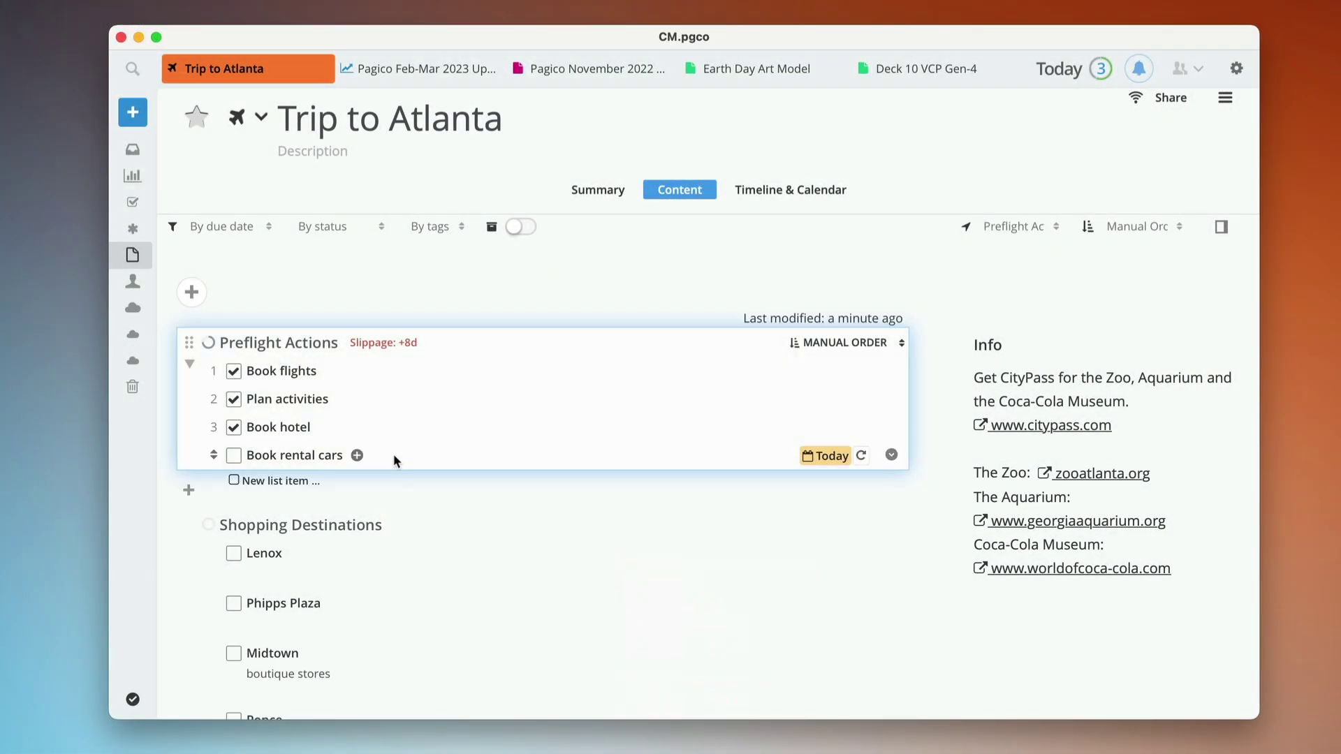
Step: Assign a teammate to the Book rental cars task from its Assign to… menu
right_click(392, 453)
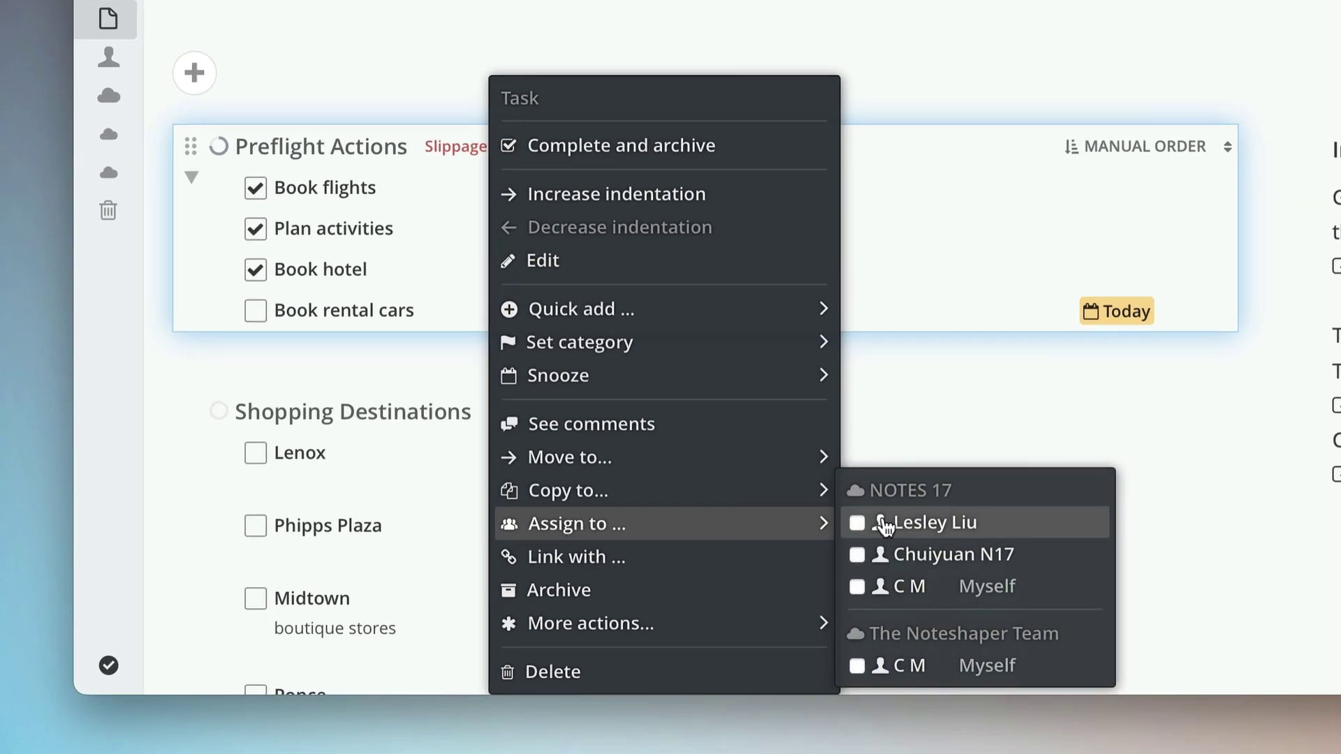
click(1001, 537)
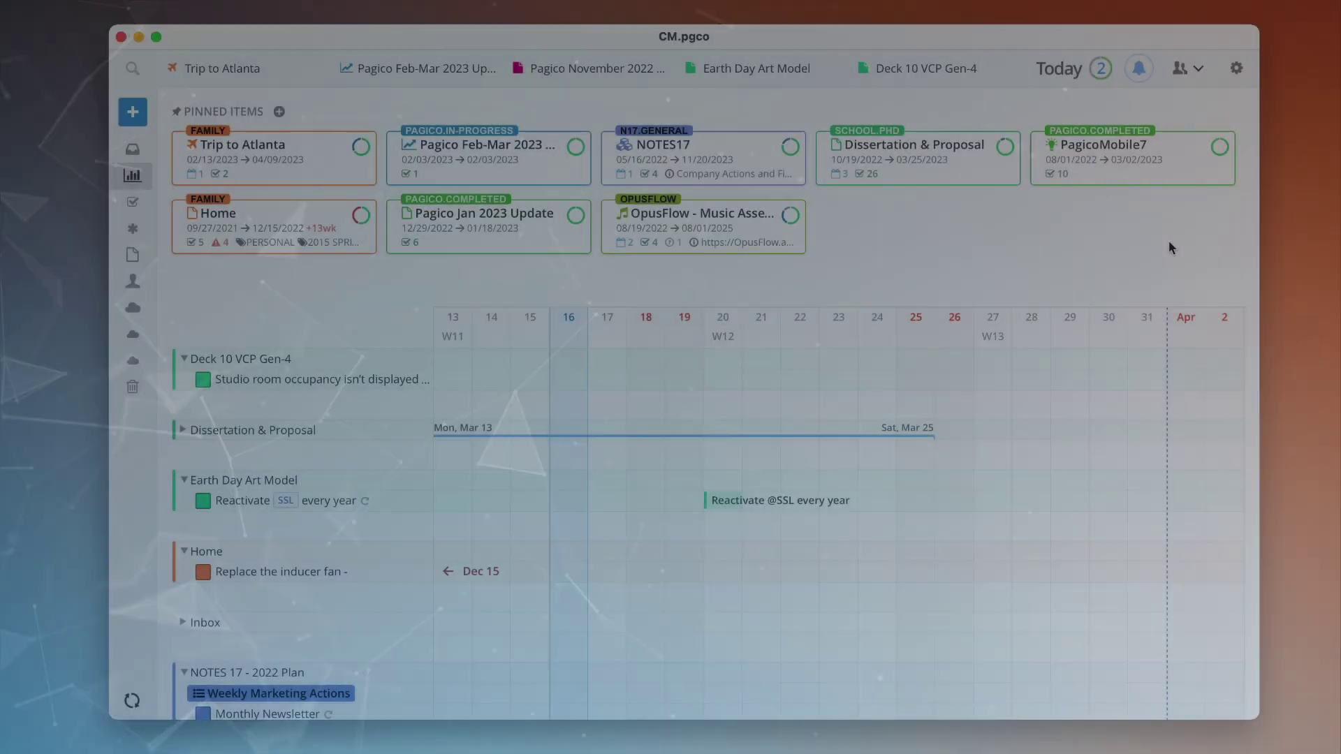
Step: Filter the dashboard to NOTES 17 by excluding Personal Cloud and The Noteshaper Team
click(1192, 69)
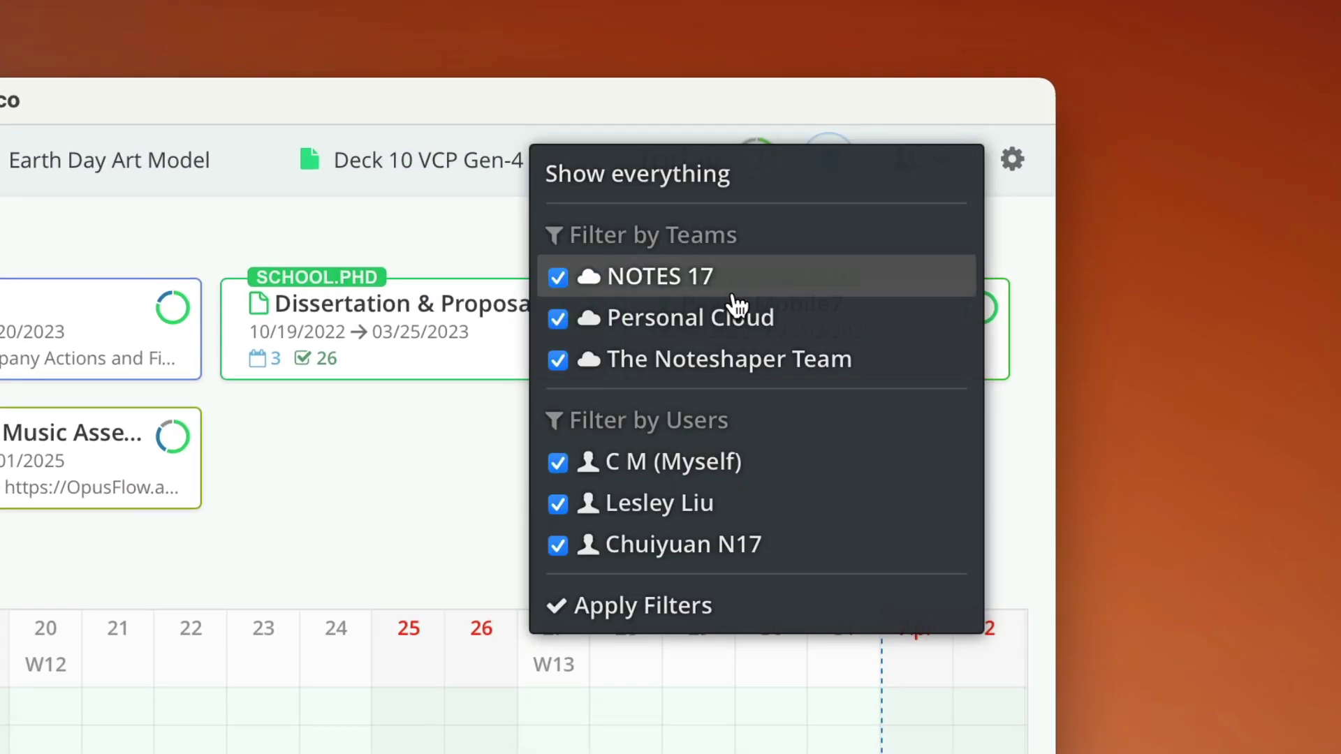
click(719, 320)
click(707, 372)
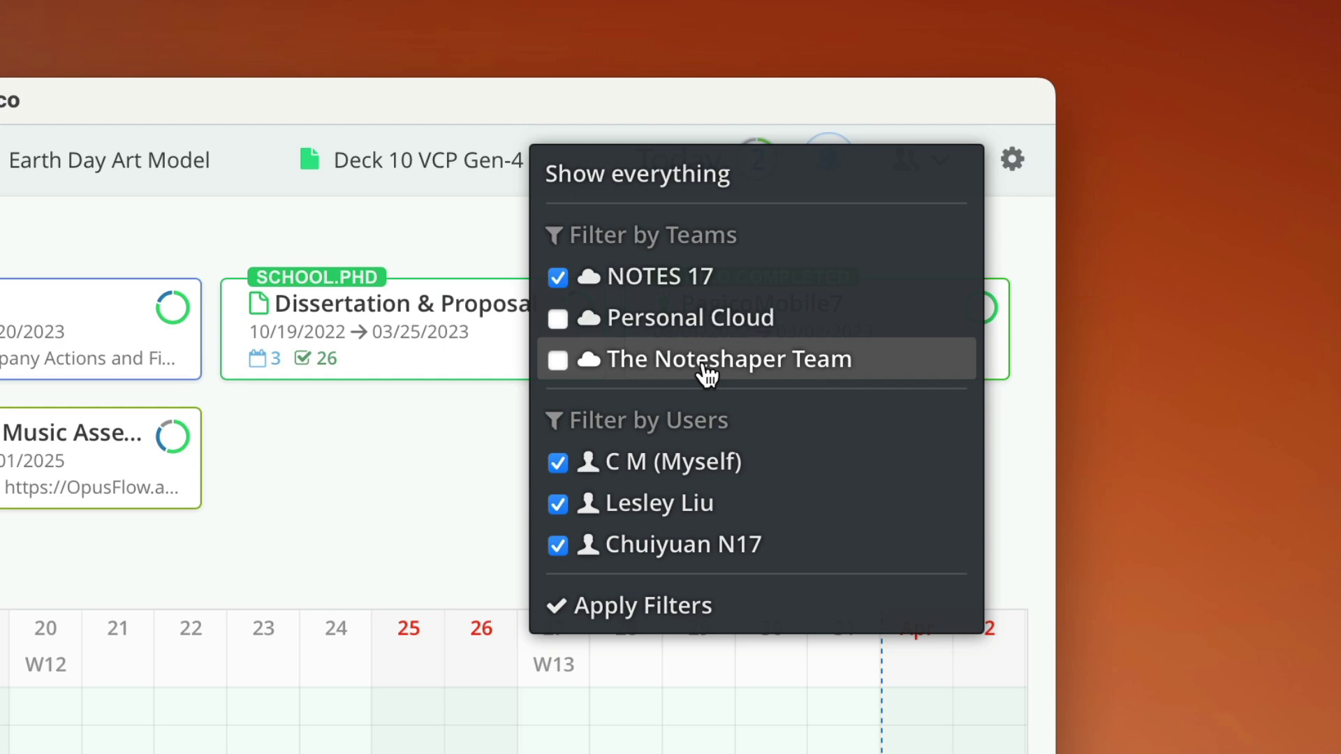
click(682, 607)
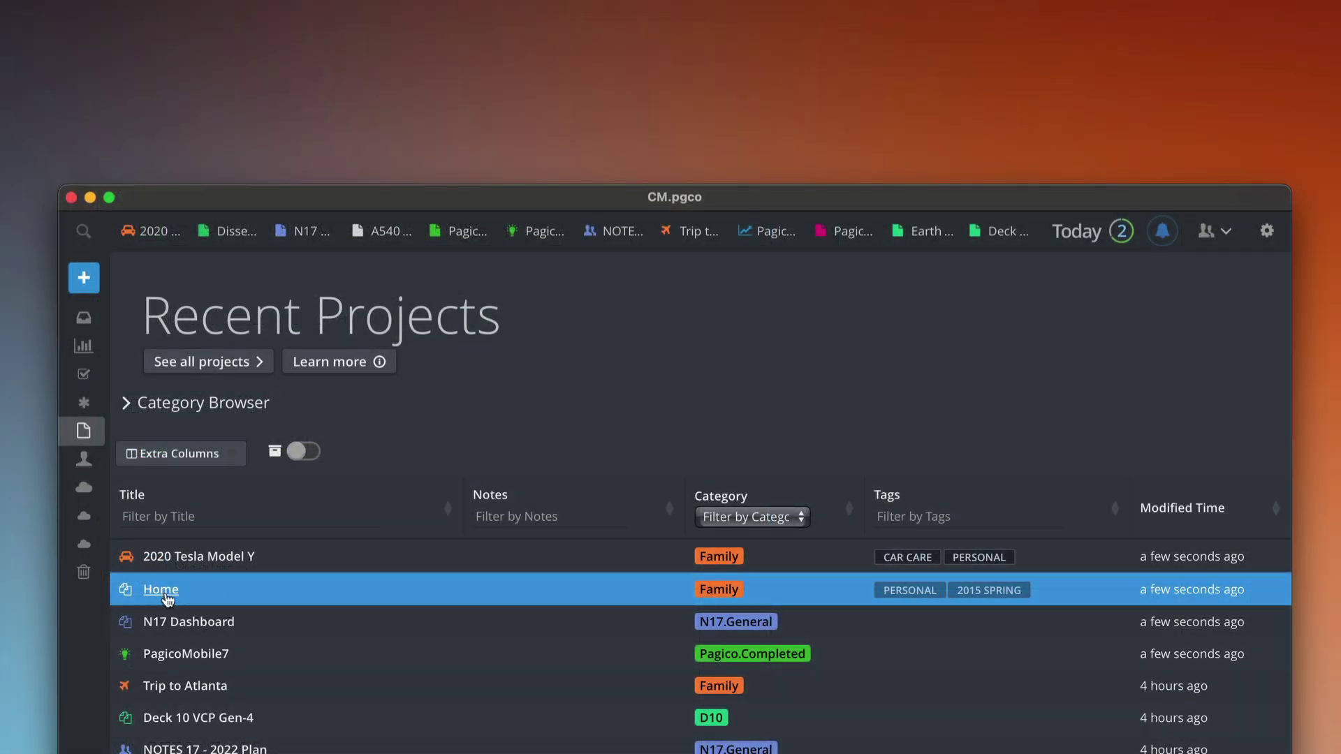
Step: Open the Home project by its title in the Recent Projects table
click(161, 590)
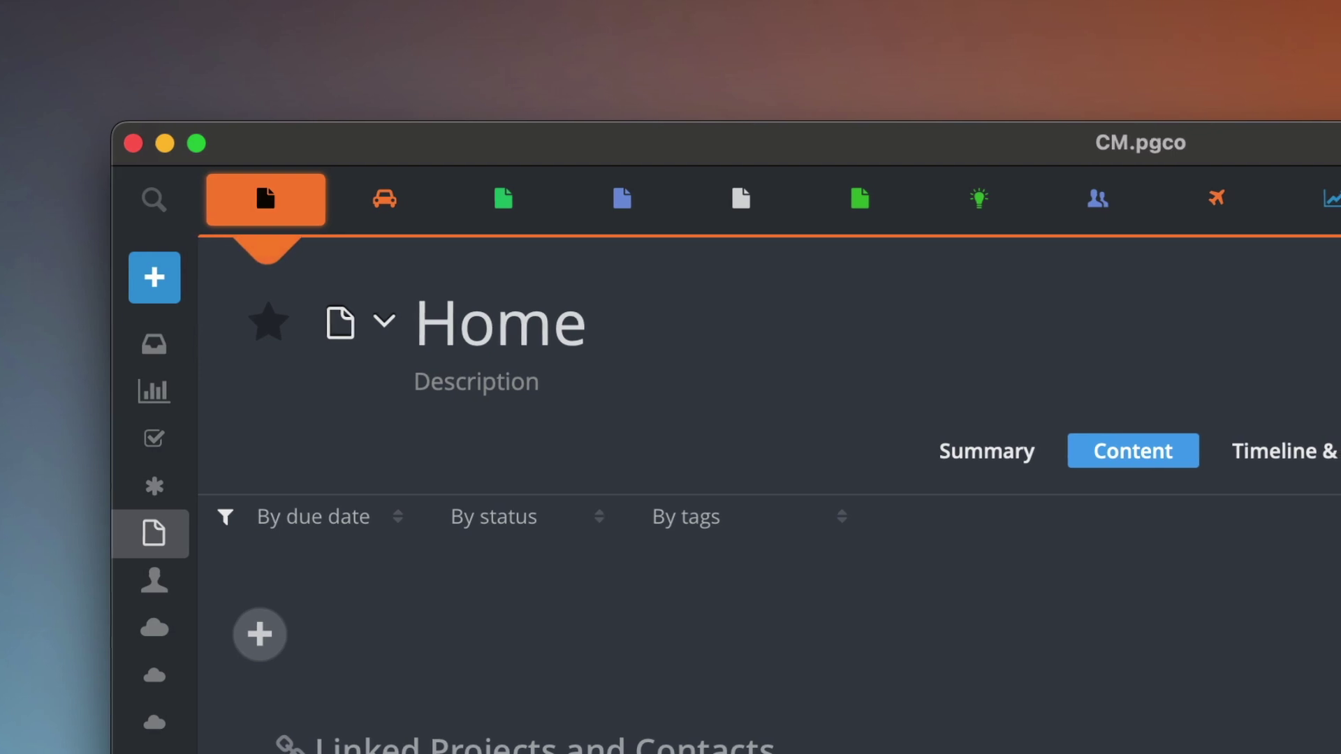